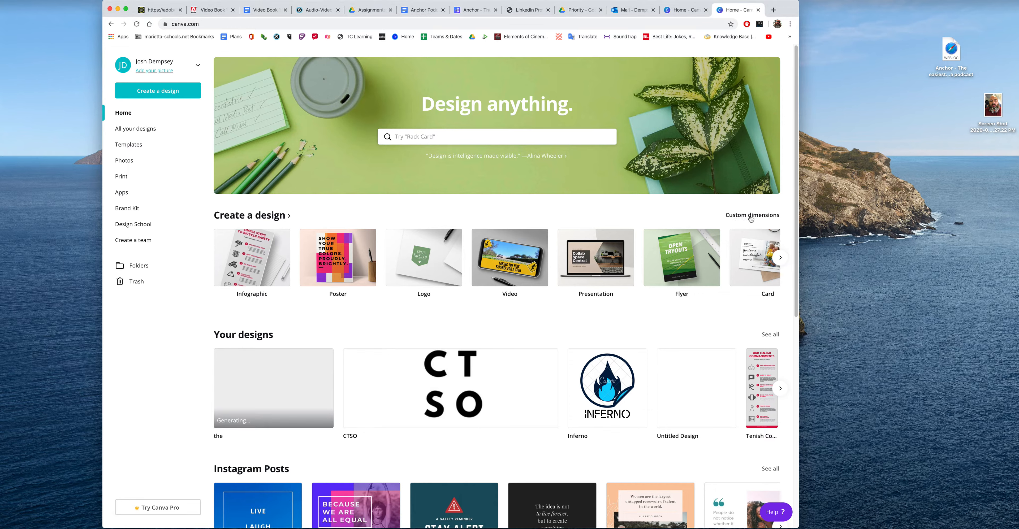
# Step: Create a new blank design with custom dimensions of 600 by 600 px
pyautogui.click(751, 214)
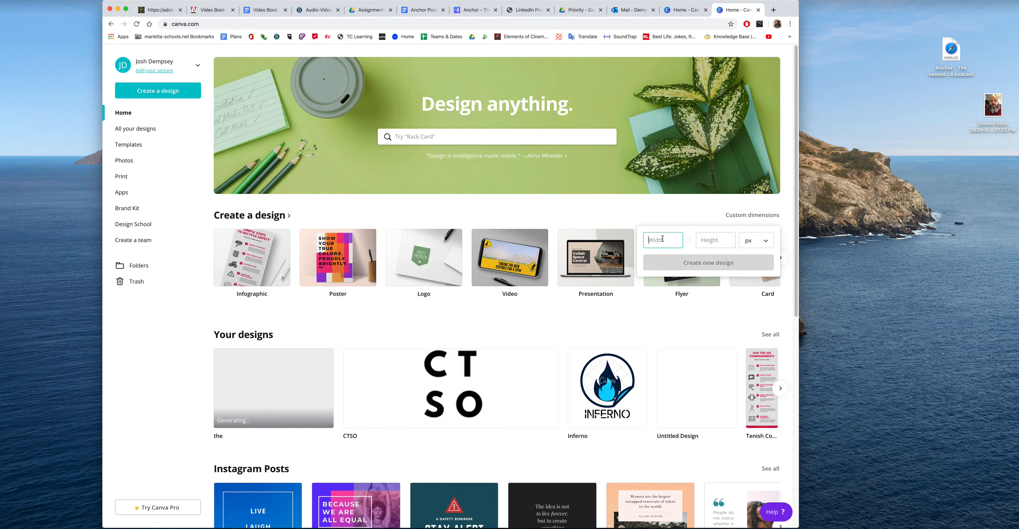
pyautogui.write('6')
pyautogui.press('Tab')
pyautogui.write('6')
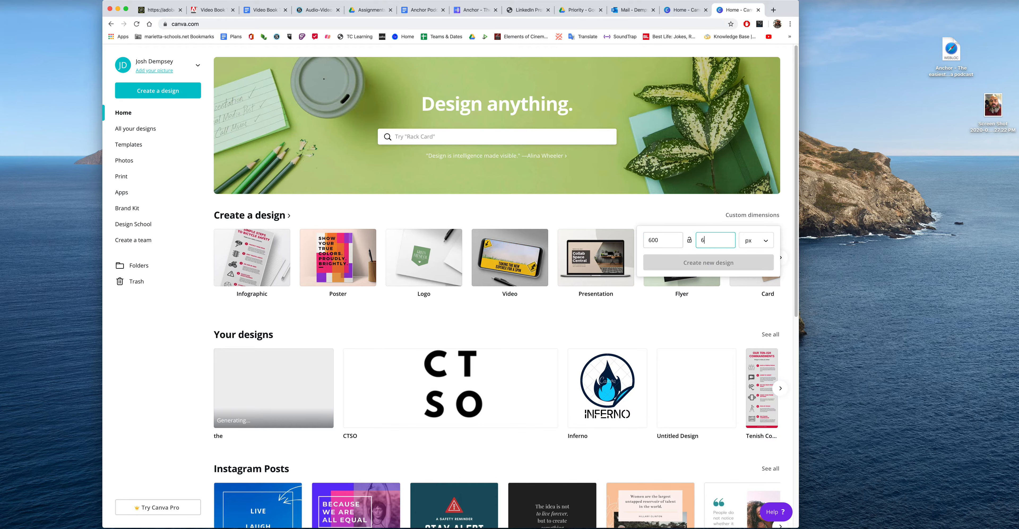
pyautogui.write('00')
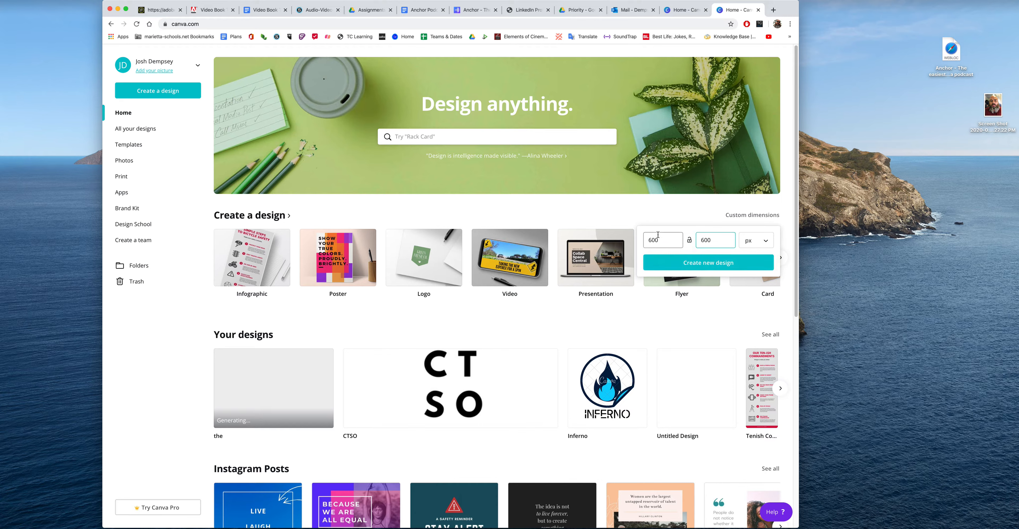
pyautogui.click(708, 265)
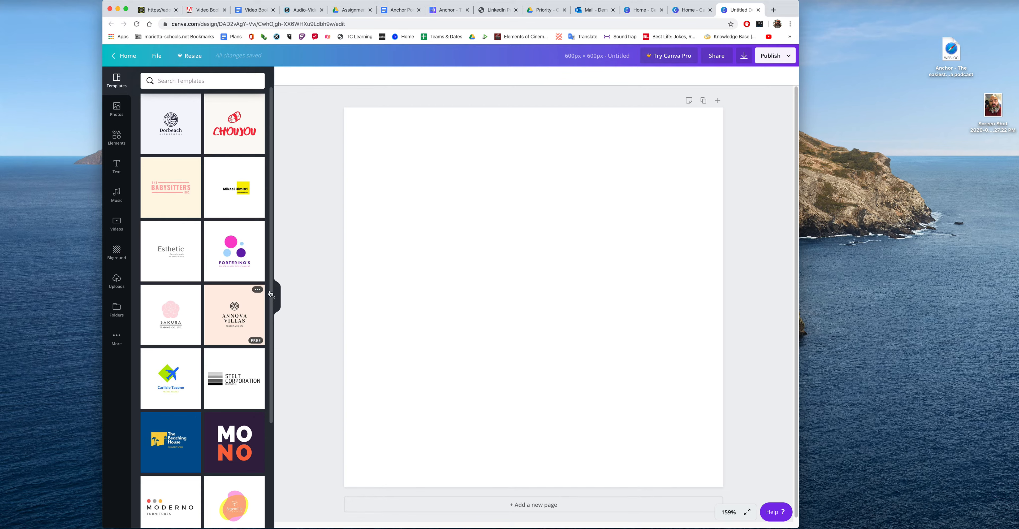
# Step: Search the photo library for "podcast" and add the free photo of a studio microphone with an orange desk to the page
pyautogui.click(124, 116)
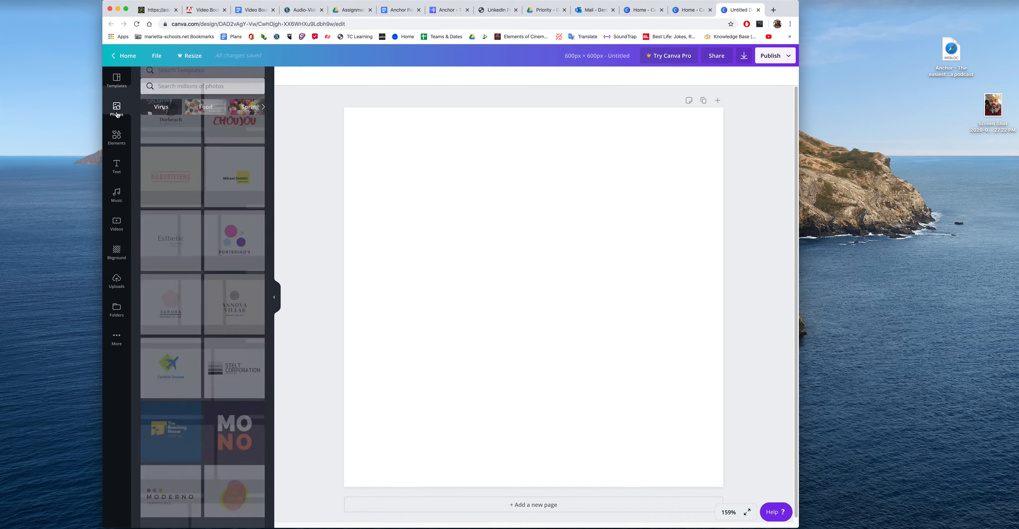
pyautogui.click(202, 83)
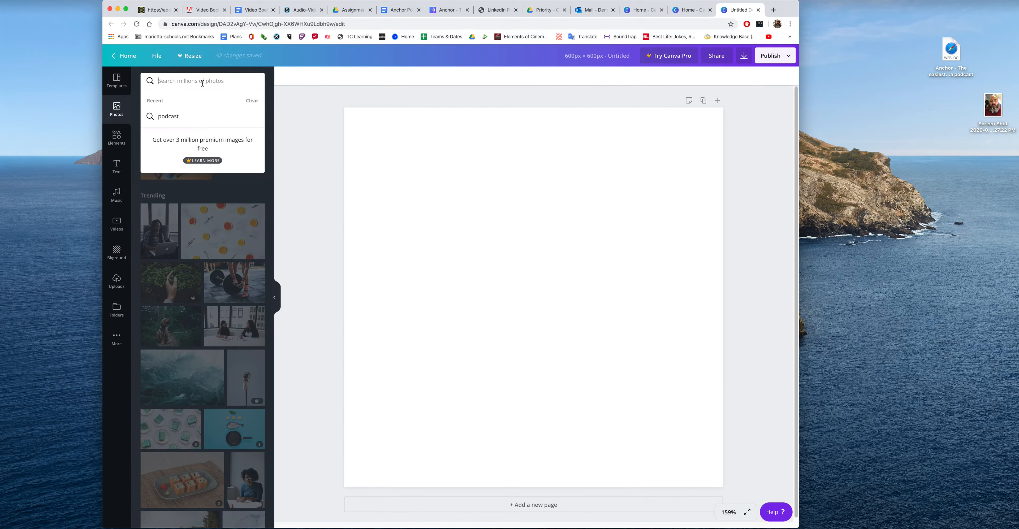
pyautogui.write('podcast')
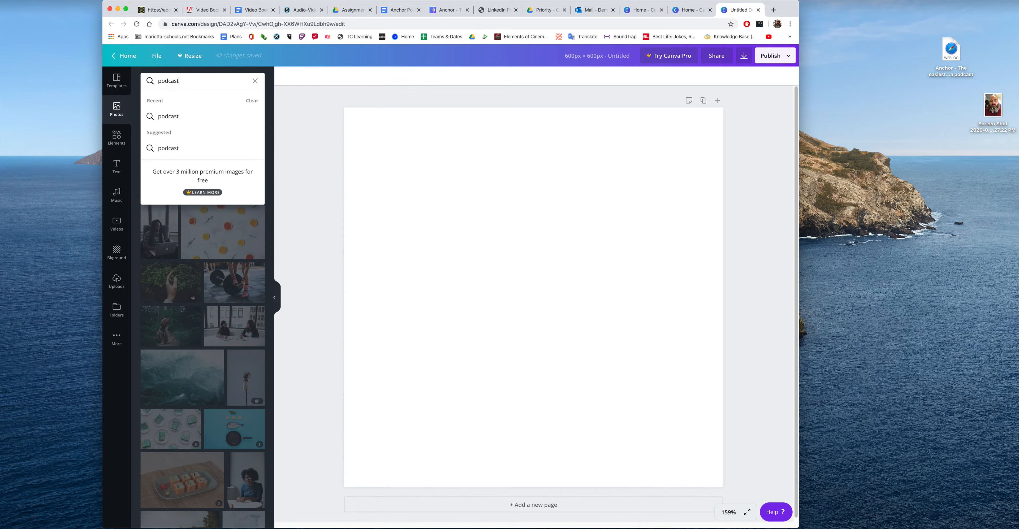
pyautogui.press('Return')
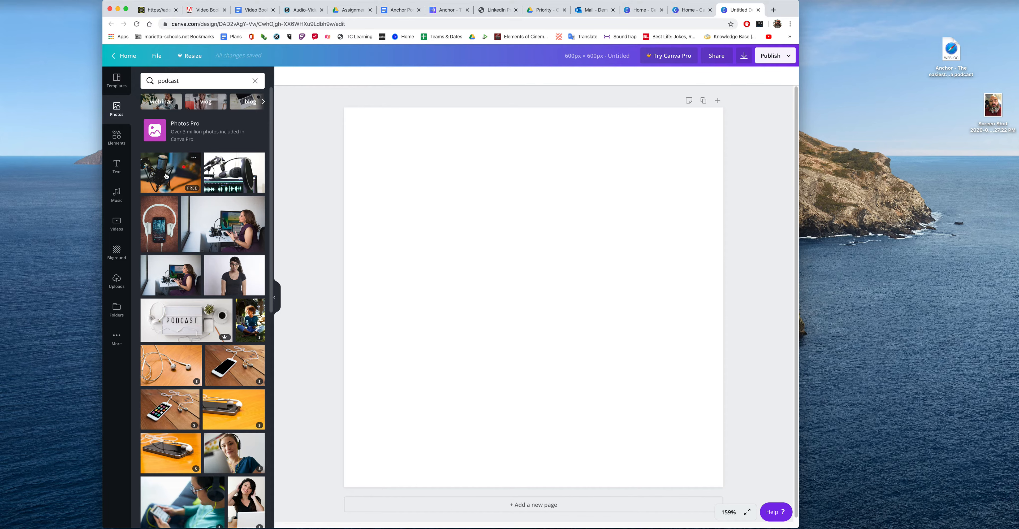
pyautogui.click(171, 181)
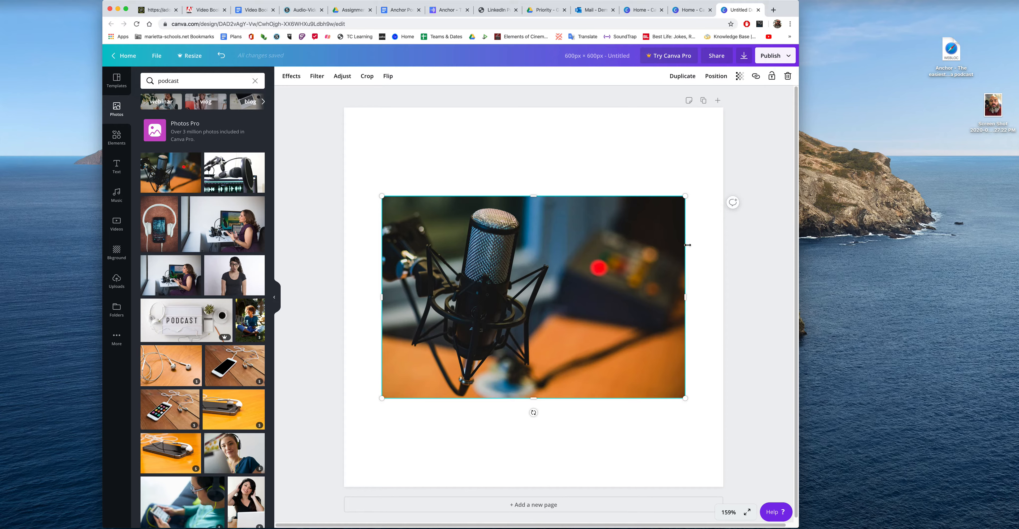
# Step: Enlarge the microphone photo to cover the whole page and shift it so the microphone sits at the page's left side
pyautogui.moveTo(685, 196); pyautogui.dragTo(829, 124)
pyautogui.moveTo(383, 399); pyautogui.dragTo(266, 510)
pyautogui.moveTo(592, 257); pyautogui.dragTo(554, 260)
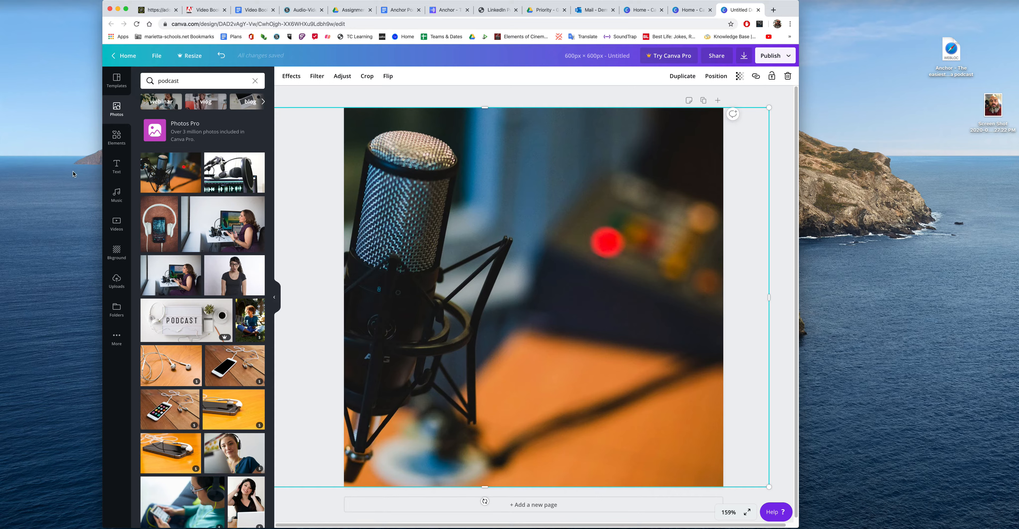
# Step: Add the "cold, smooth & tasty." font combination over the microphone photo
pyautogui.click(115, 166)
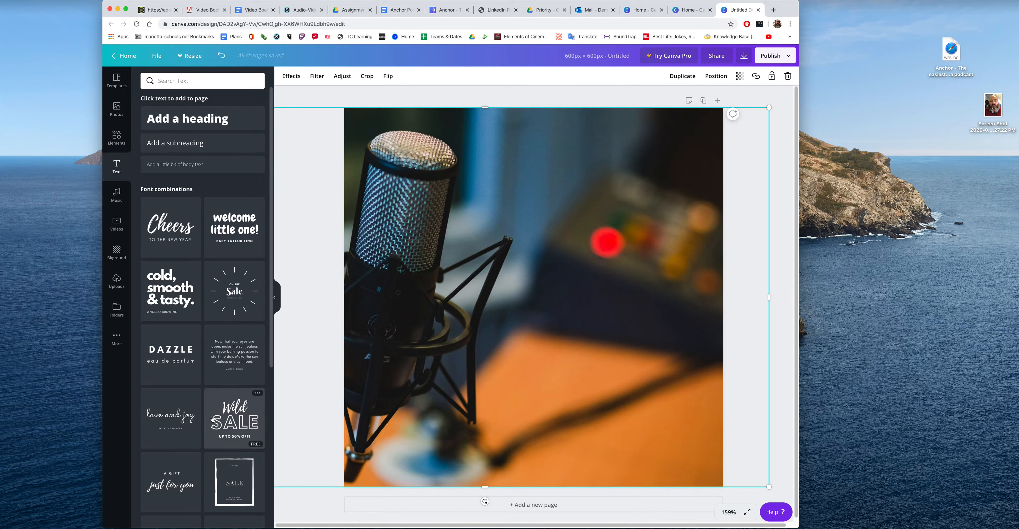
pyautogui.scroll(-5, 213, 419)
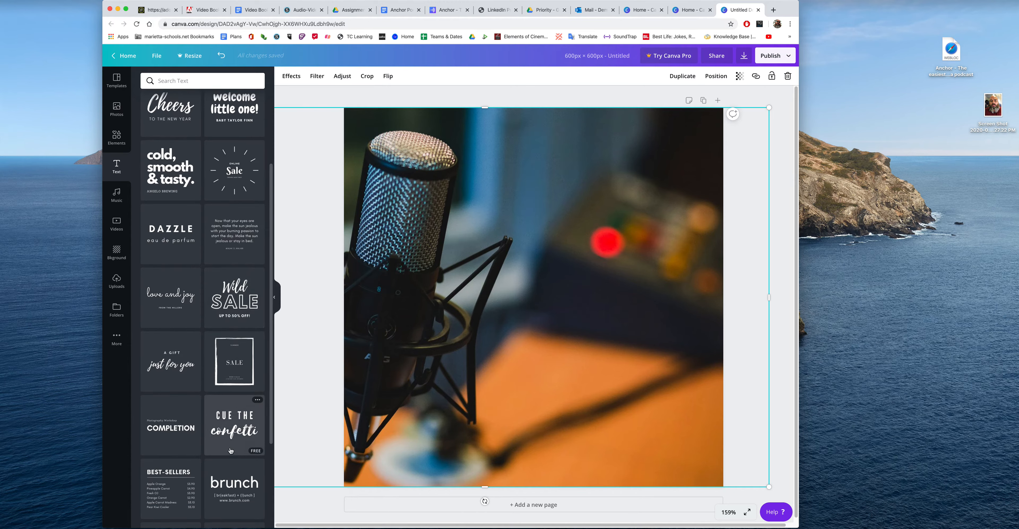
pyautogui.scroll(5, 224, 434)
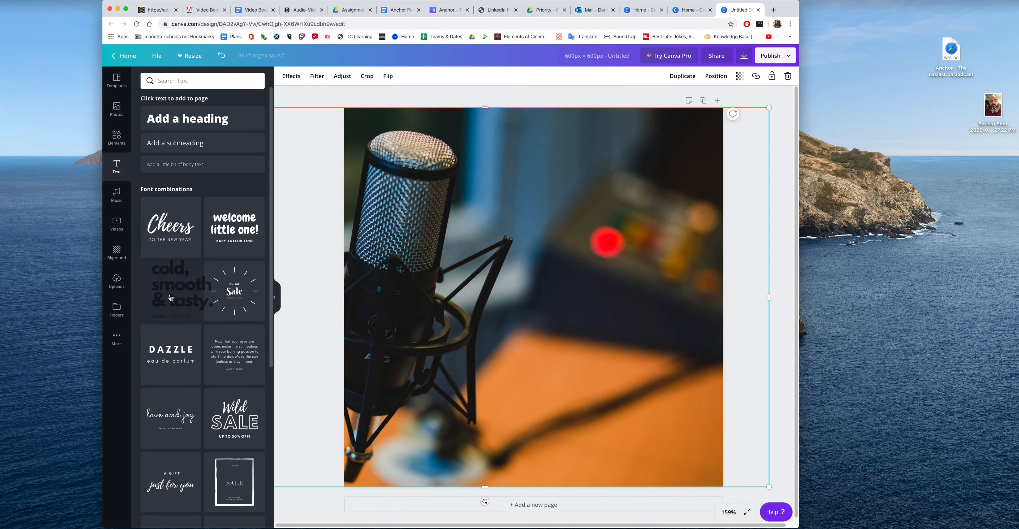
pyautogui.moveTo(168, 289); pyautogui.dragTo(449, 187)
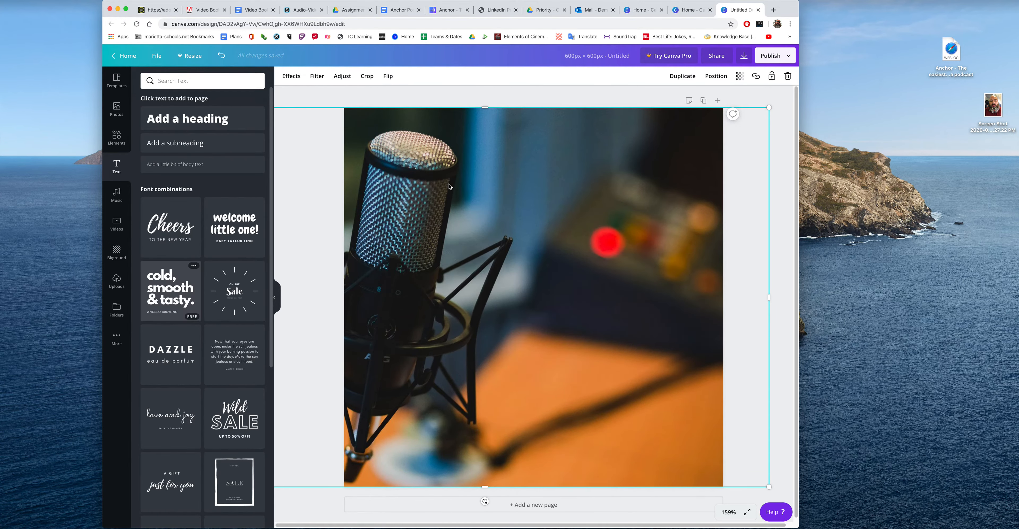
pyautogui.click(457, 188)
pyautogui.click(445, 198)
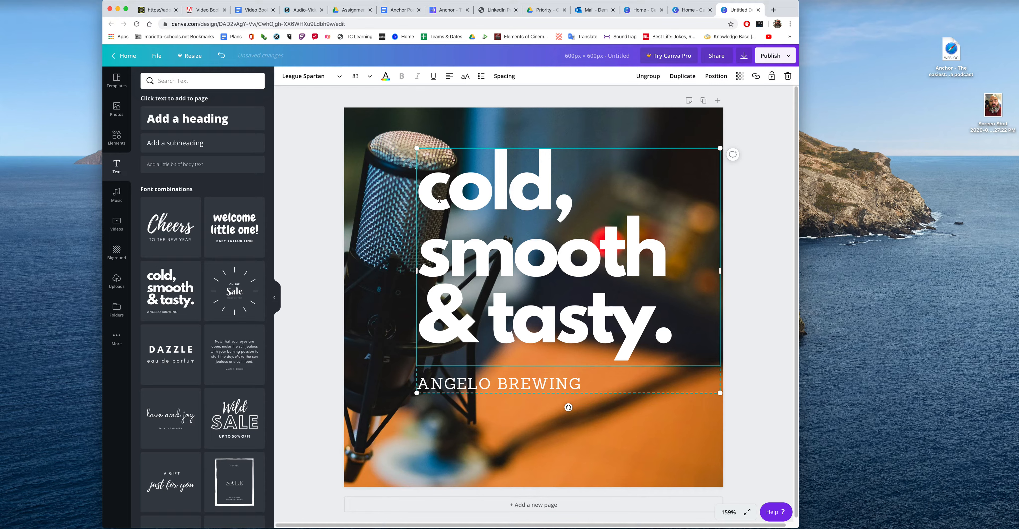
# Step: Replace the "cold, smooth & tasty." headline text with "the new normal"
pyautogui.moveTo(418, 196); pyautogui.dragTo(552, 193)
pyautogui.write('the,')
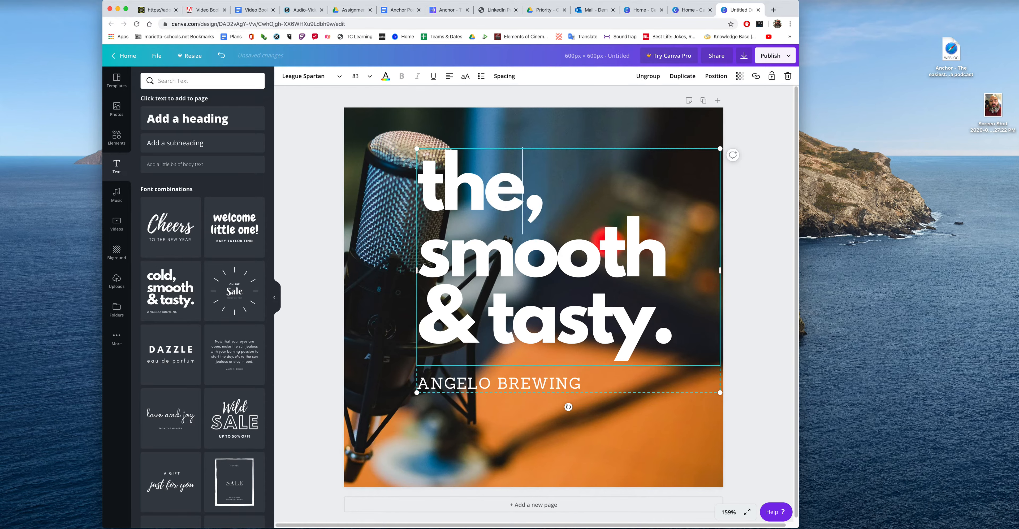
pyautogui.hotkey('shift', 'Right')
pyautogui.press('BackSpace')
pyautogui.hotkey('shift', 'Down')
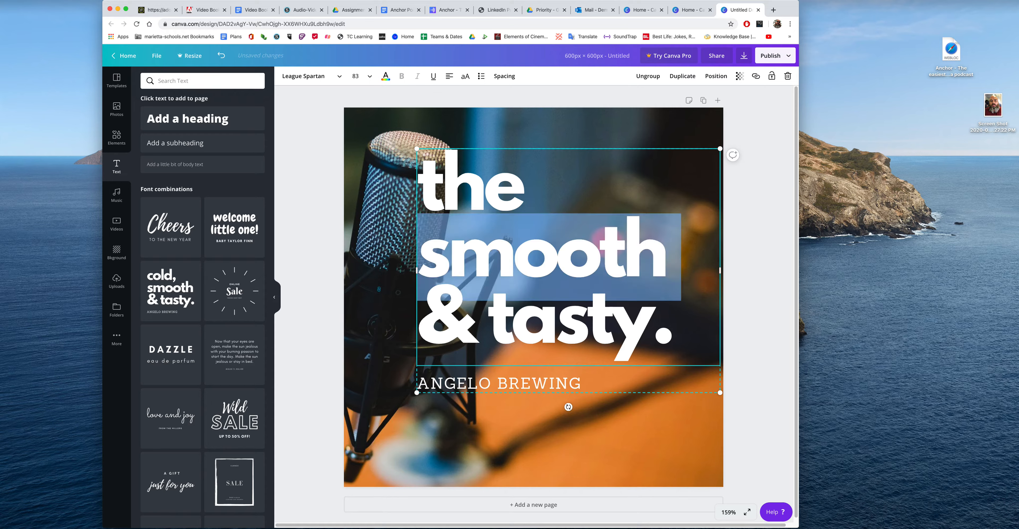
pyautogui.write('new')
pyautogui.hotkey('shift', 'Down')
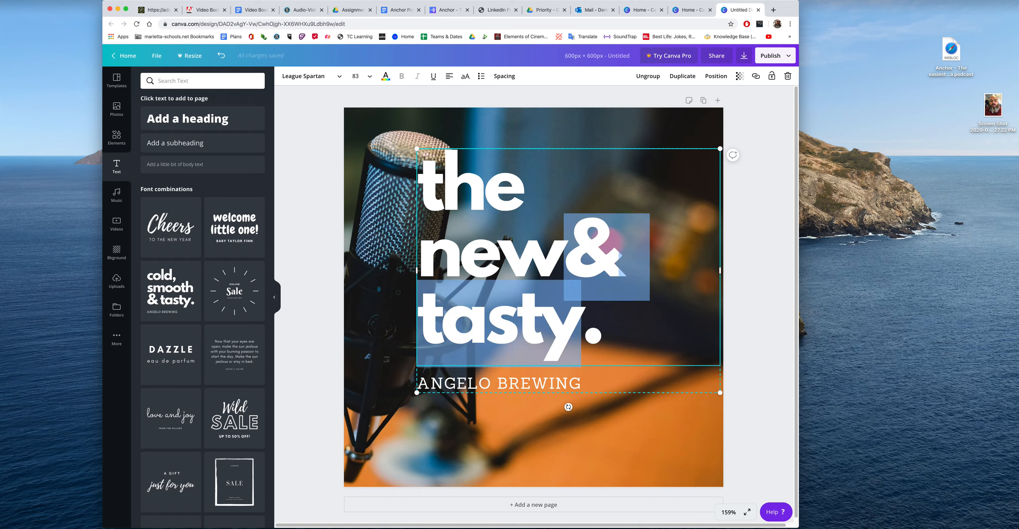
pyautogui.hotkey('shift', 'End')
pyautogui.press('BackSpace')
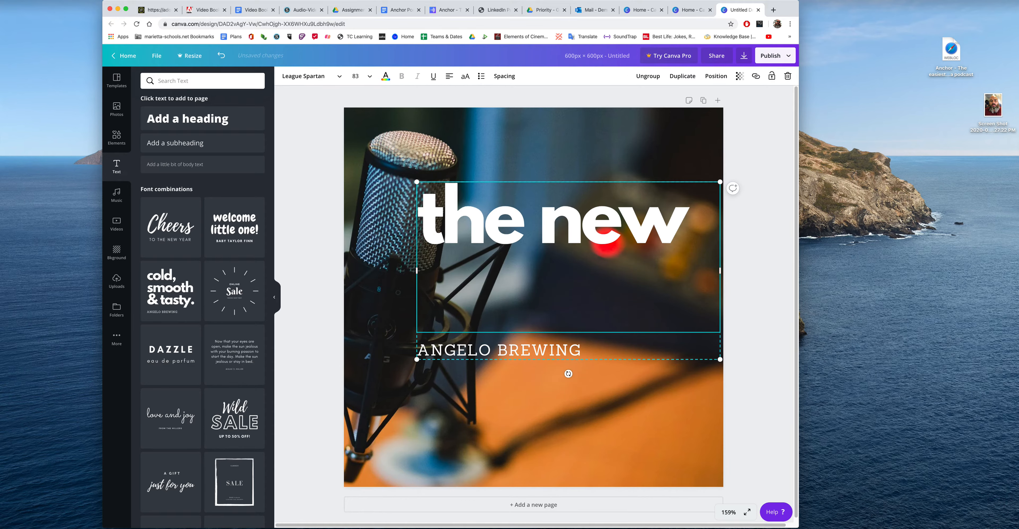
pyautogui.write('normal')
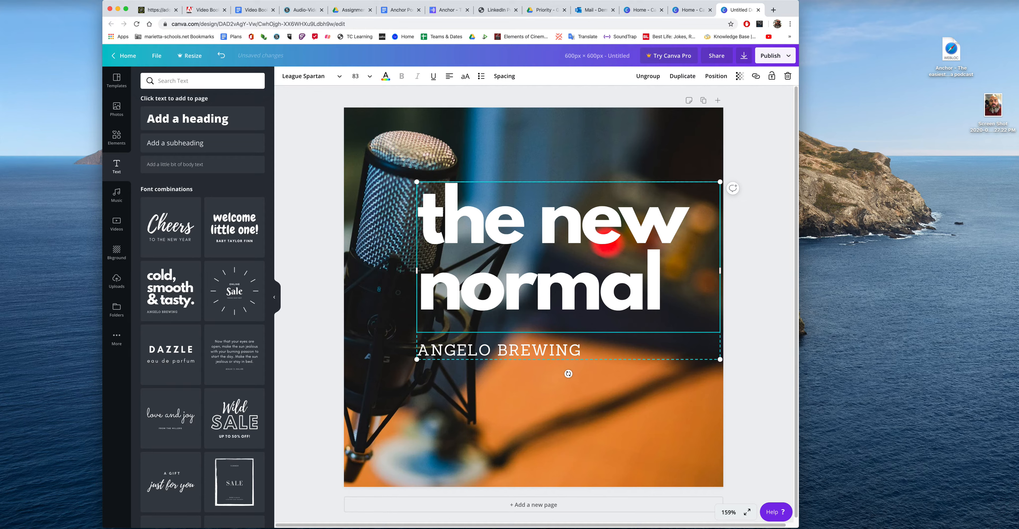
pyautogui.press('super+a')
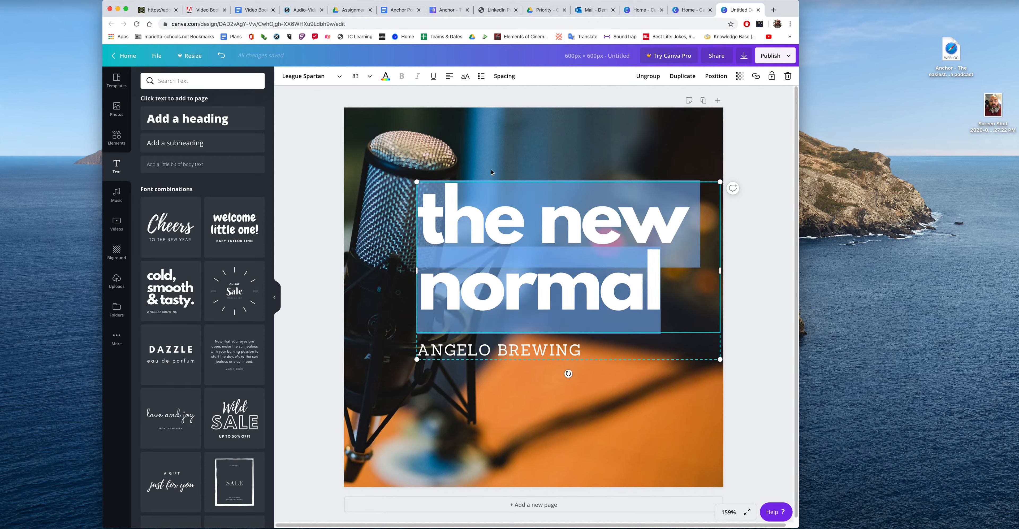
# Step: Replace the "ANGELO BREWING" subtitle with "W/" followed by the host's title and surname
pyautogui.click(513, 349)
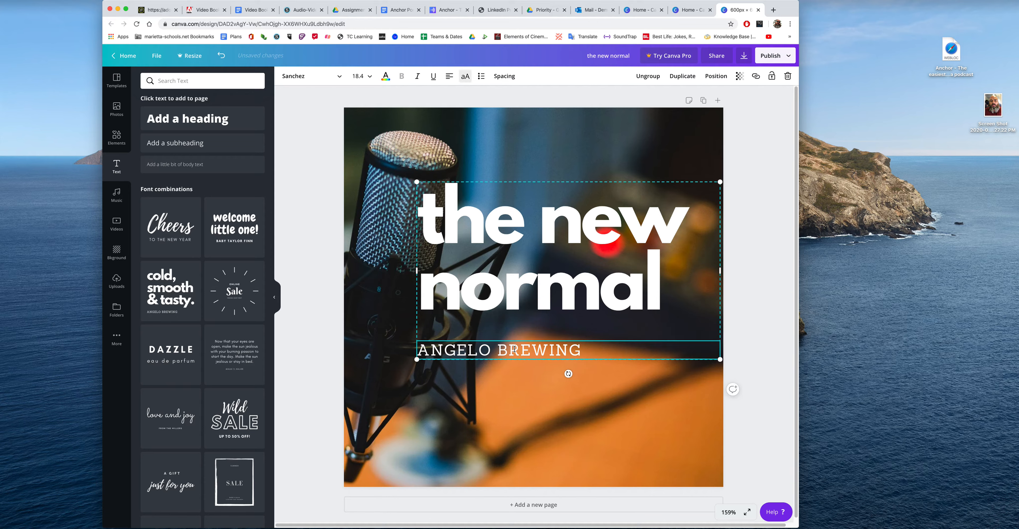
pyautogui.click(513, 348)
pyautogui.write('W/')
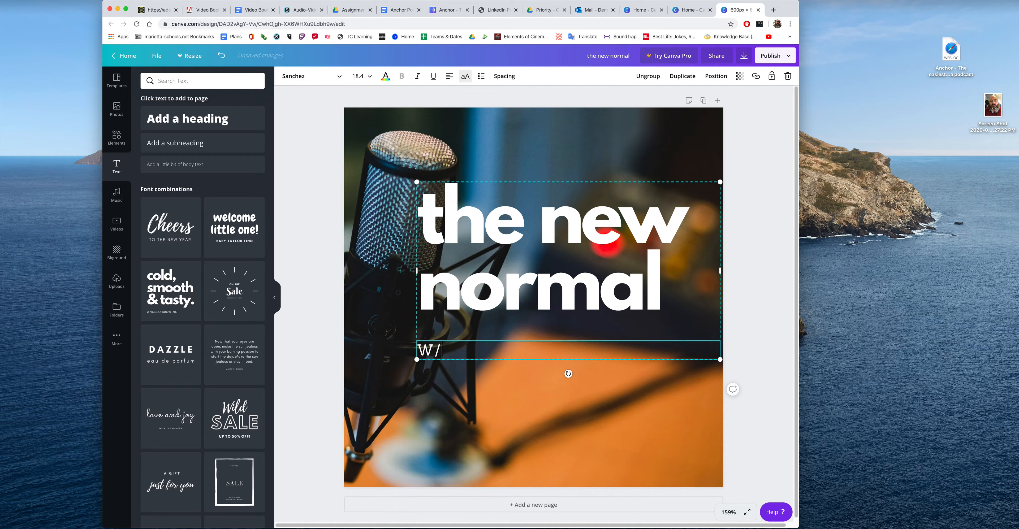
pyautogui.write(' MR. DEMPSEY')
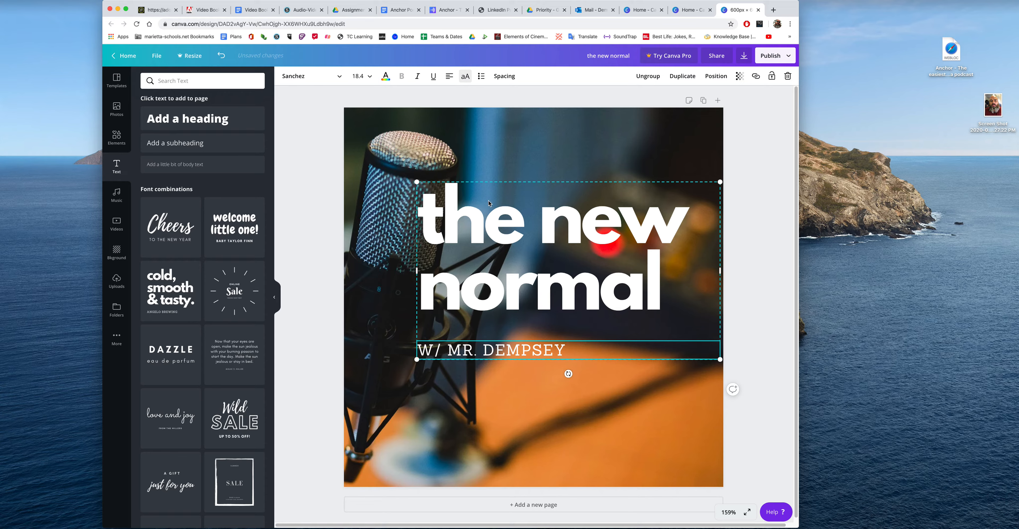
# Step: Move the text group slightly up on the photo and right-align the "the new normal" headline
pyautogui.click(525, 192)
pyautogui.moveTo(582, 217); pyautogui.dragTo(585, 193)
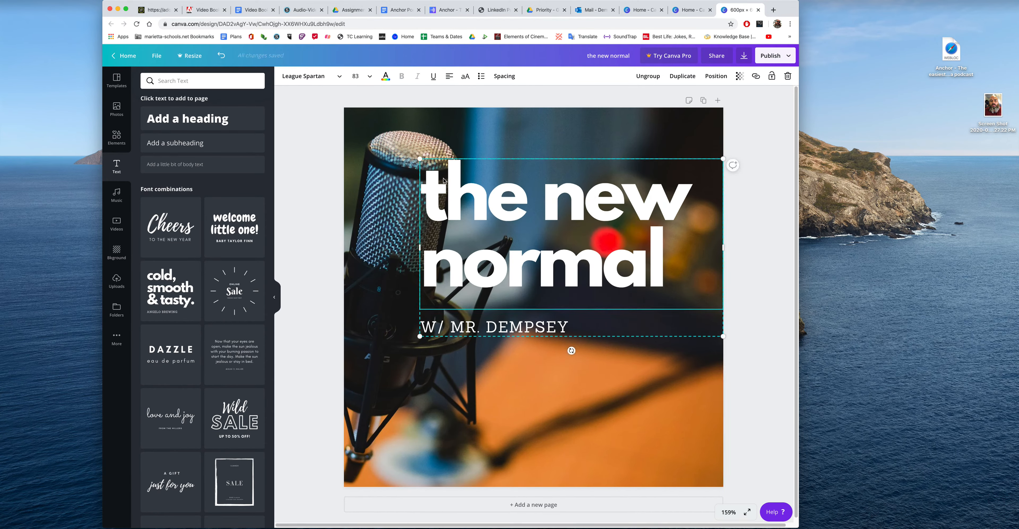
pyautogui.tripleClick(443, 179)
pyautogui.moveTo(669, 272); pyautogui.dragTo(405, 159)
pyautogui.click(486, 190)
pyautogui.moveTo(671, 265); pyautogui.dragTo(544, 189)
pyautogui.click(425, 180)
pyautogui.moveTo(426, 180); pyautogui.dragTo(663, 275)
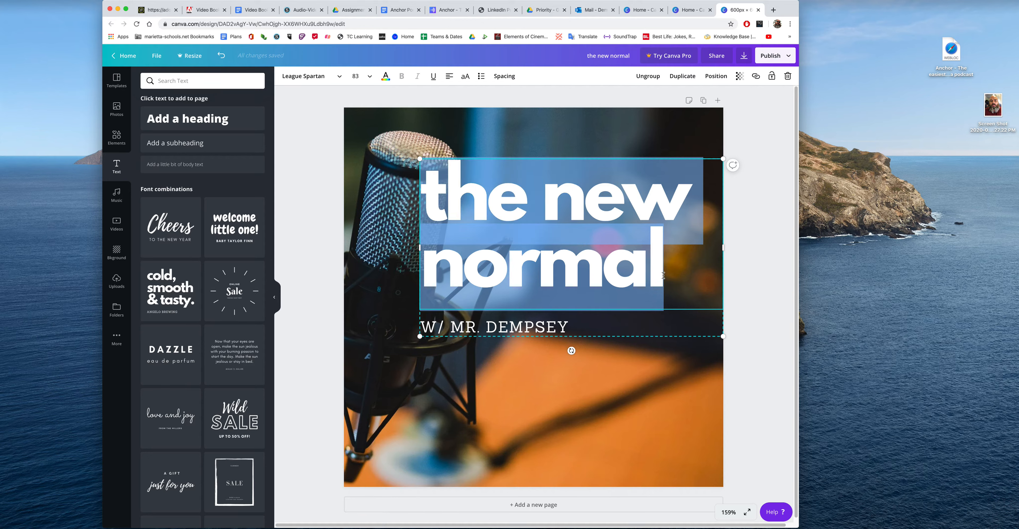
pyautogui.click(449, 77)
pyautogui.click(449, 77)
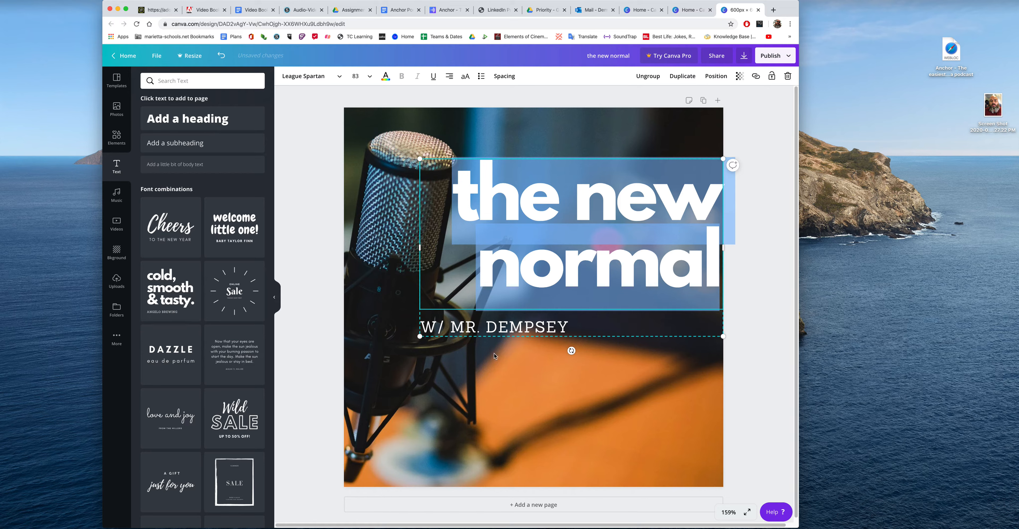
# Step: Right-align the subtitle with the host's name under the headline
pyautogui.tripleClick(459, 326)
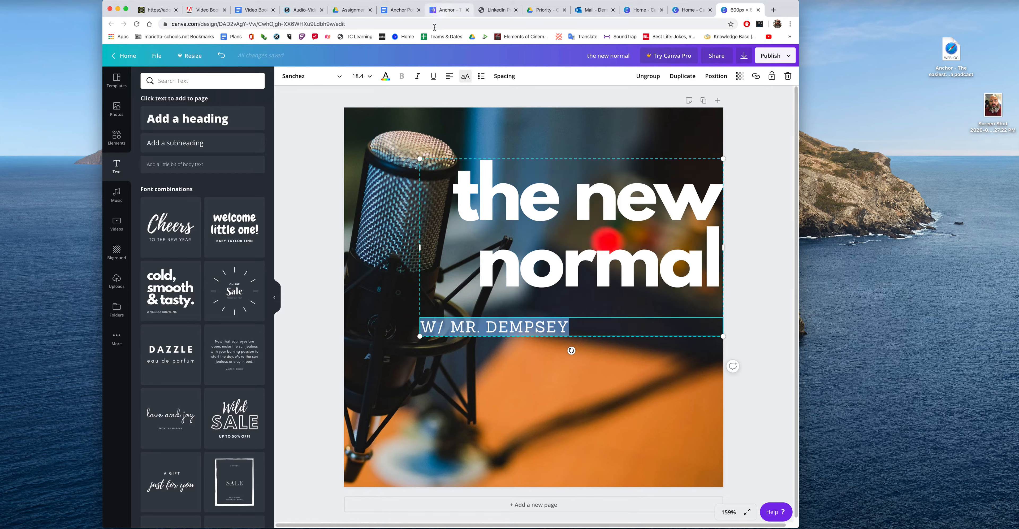
pyautogui.click(450, 78)
pyautogui.click(449, 77)
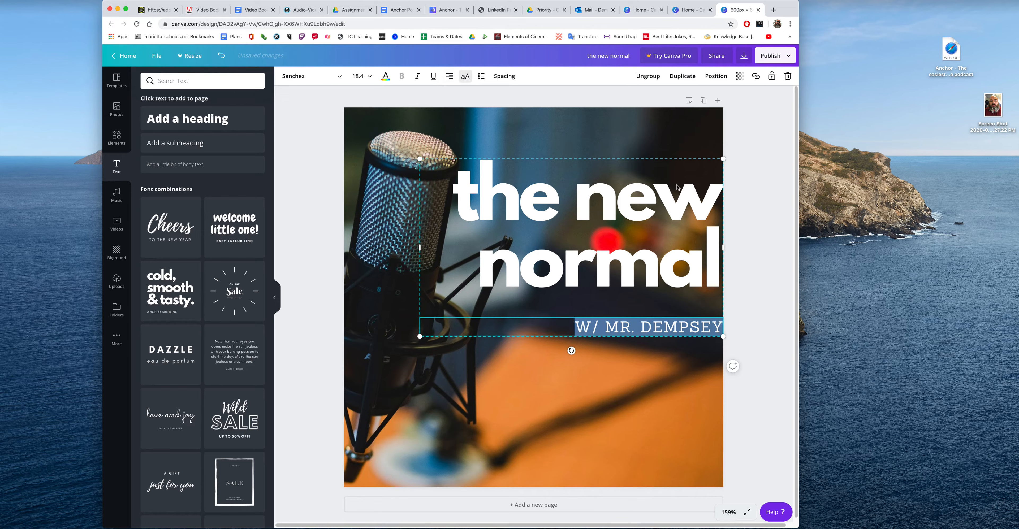
# Step: Move the text group down and left so it is centred on the page, and deselect it
pyautogui.moveTo(691, 166); pyautogui.dragTo(672, 168)
pyautogui.moveTo(663, 167); pyautogui.dragTo(652, 213)
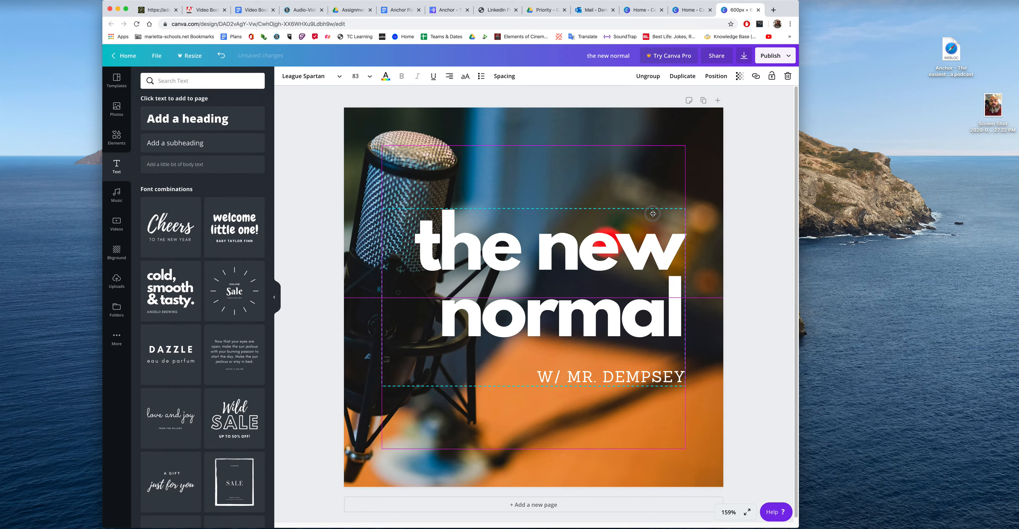
pyautogui.moveTo(653, 213); pyautogui.dragTo(652, 214)
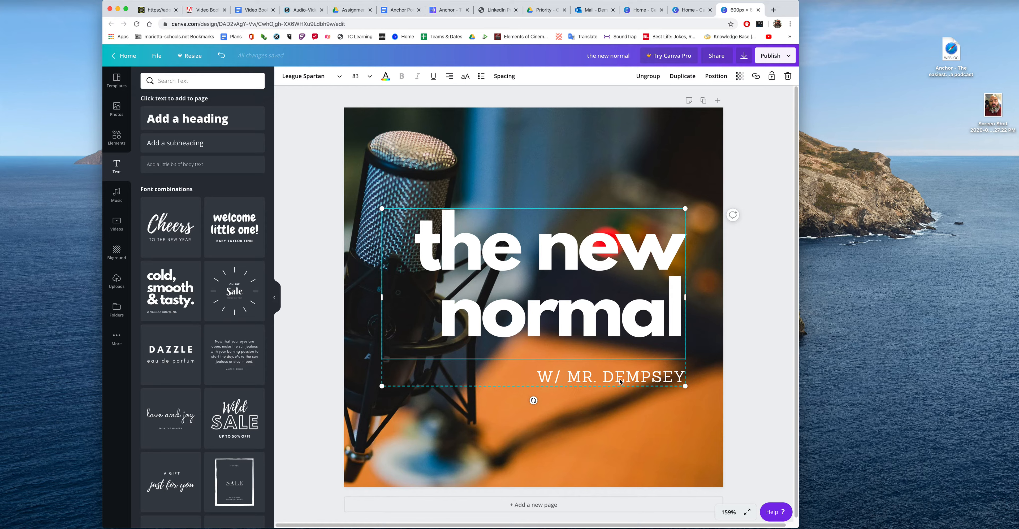
pyautogui.click(628, 446)
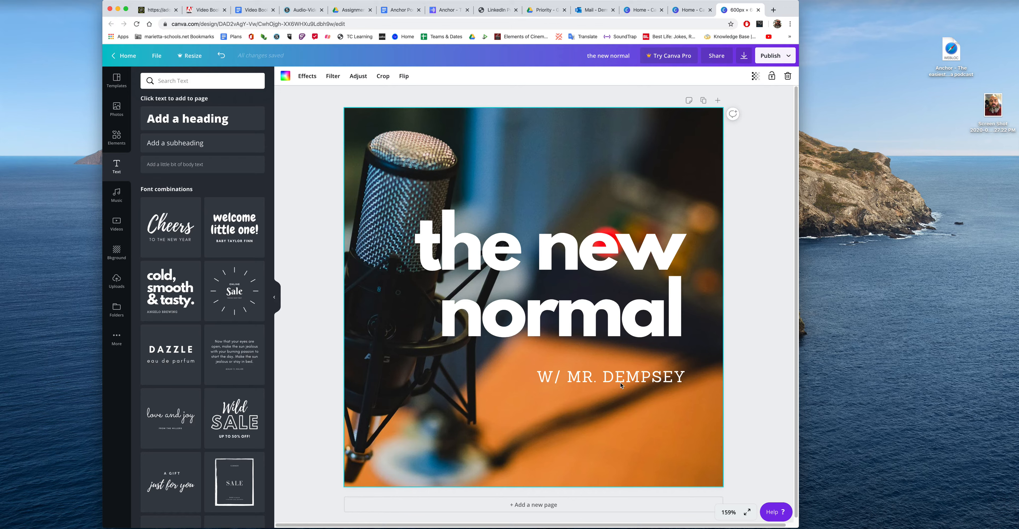
# Step: Download the cover design as a PNG image and dismiss the Canva Pro upgrade offer
pyautogui.click(744, 59)
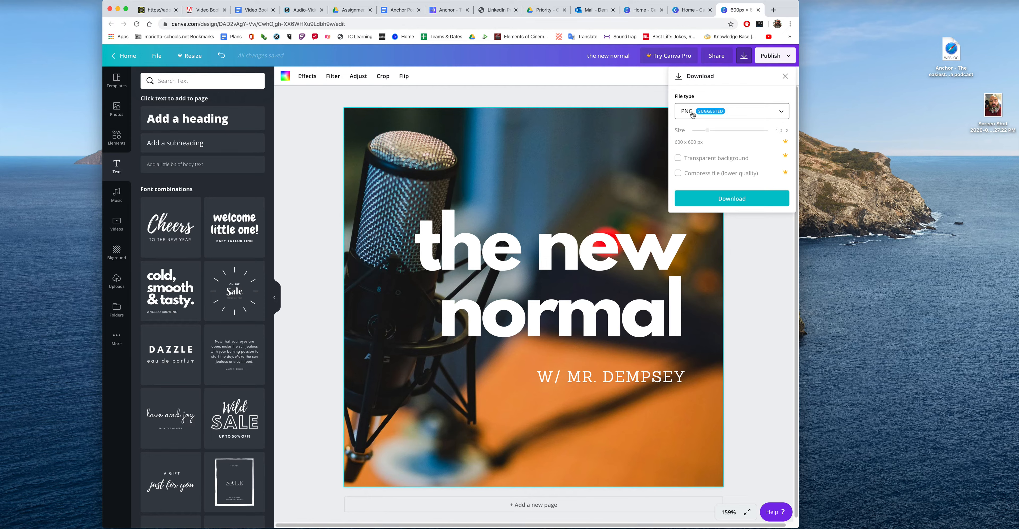
pyautogui.click(773, 110)
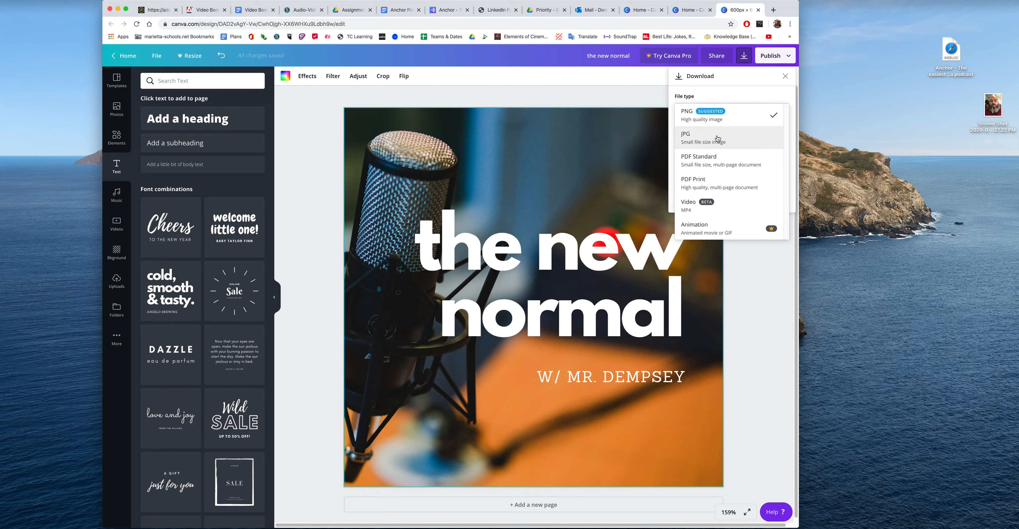
pyautogui.click(686, 114)
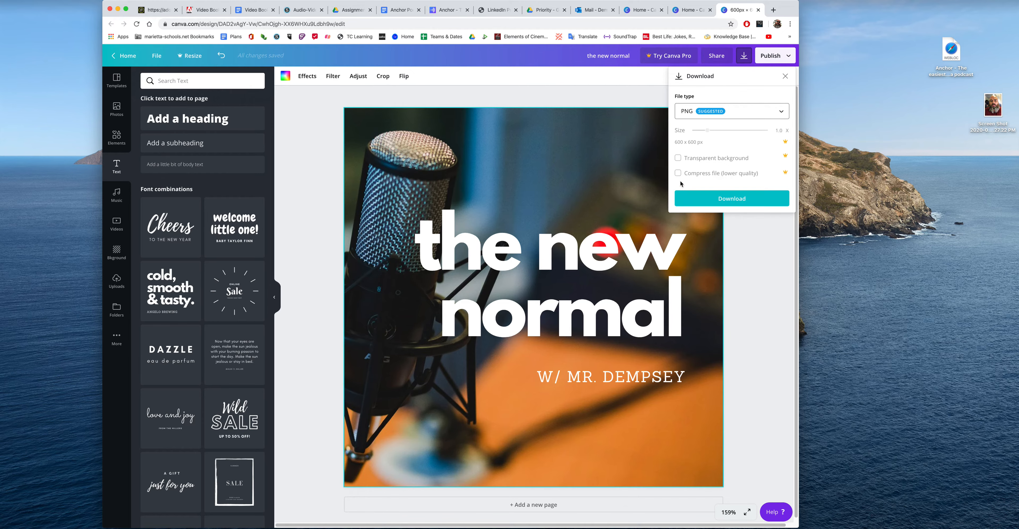
pyautogui.click(738, 203)
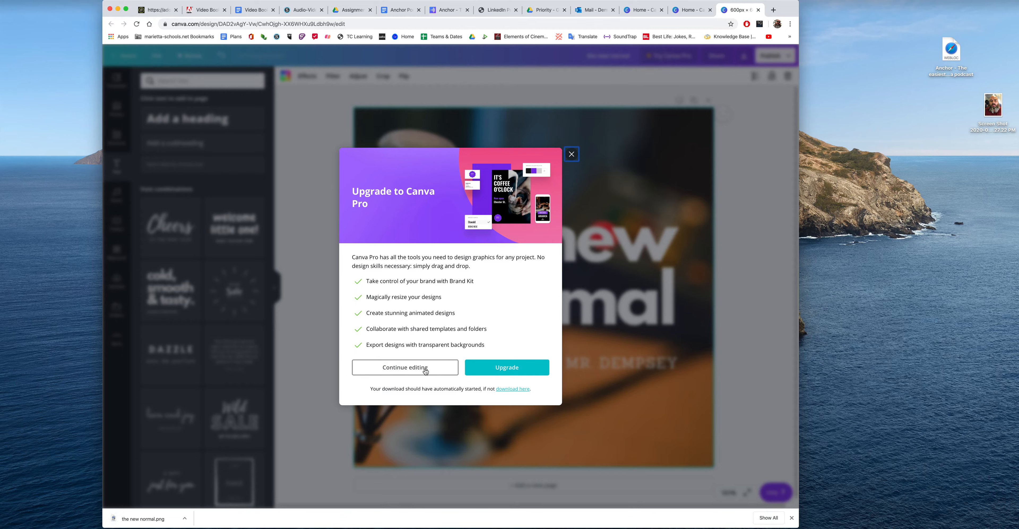
pyautogui.click(572, 155)
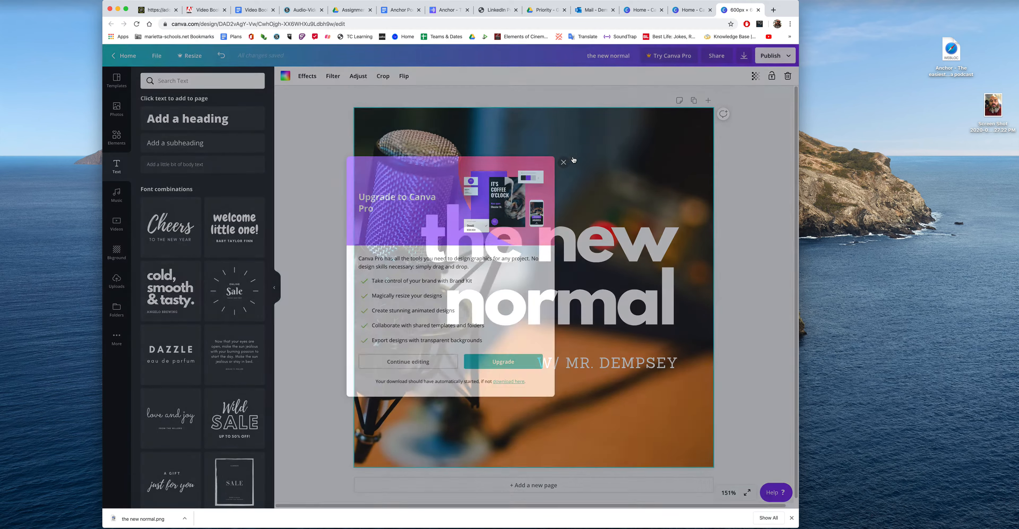
# Step: Show the downloaded "the new normal.png" in the Downloads folder, preview the image, and close the preview and folder window
pyautogui.click(185, 518)
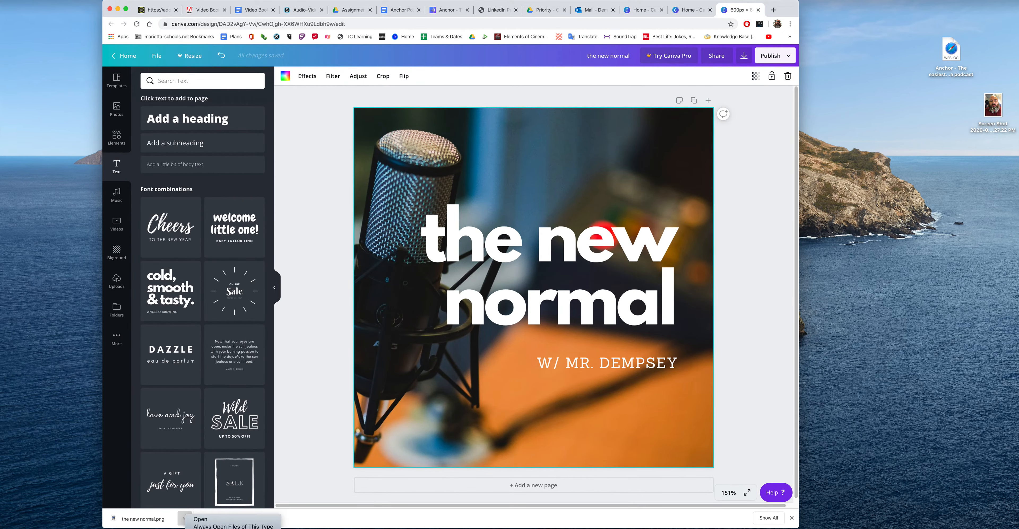
pyautogui.click(211, 528)
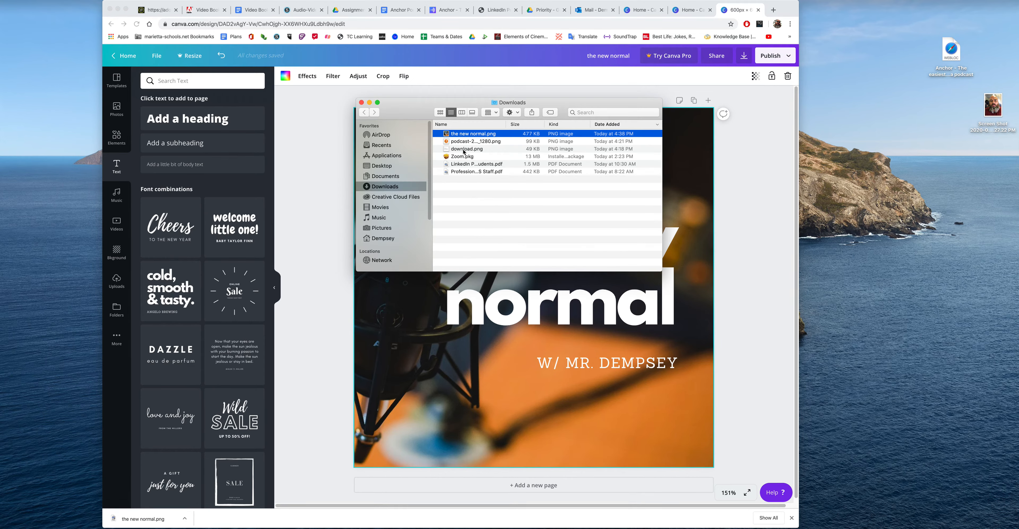
pyautogui.press('space')
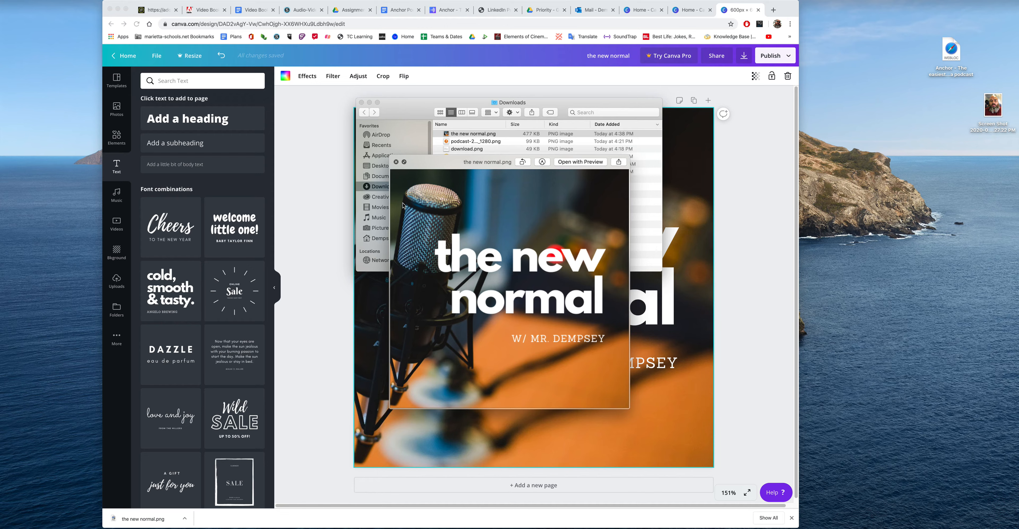
pyautogui.click(396, 162)
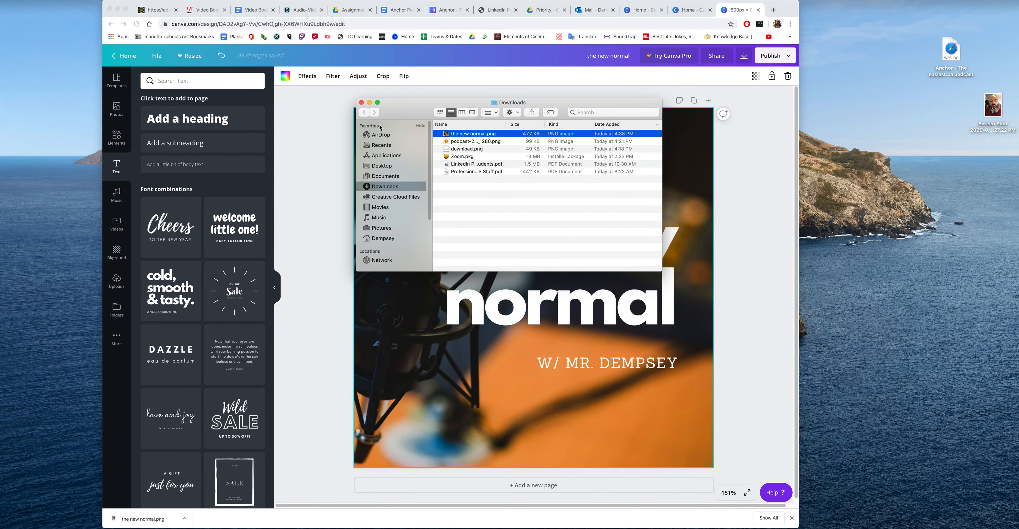
pyautogui.click(361, 103)
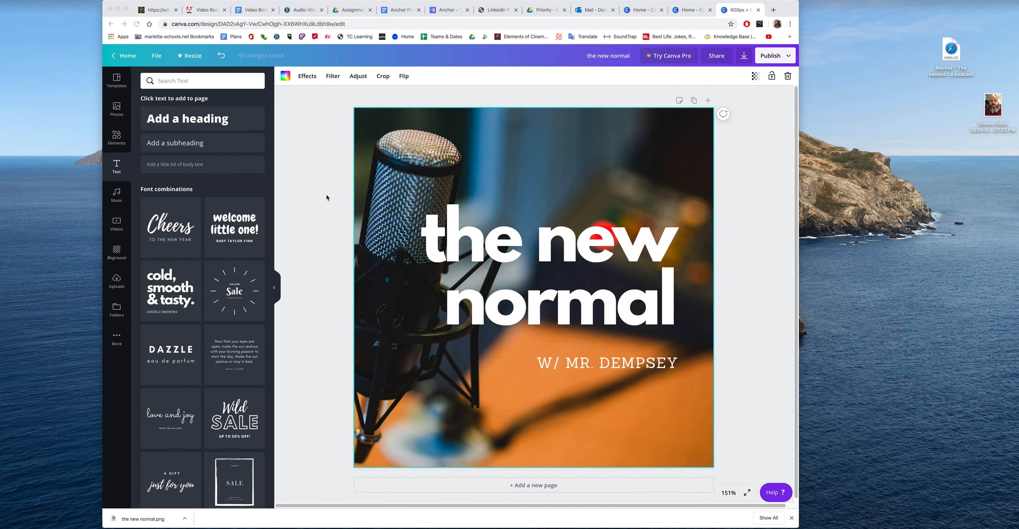